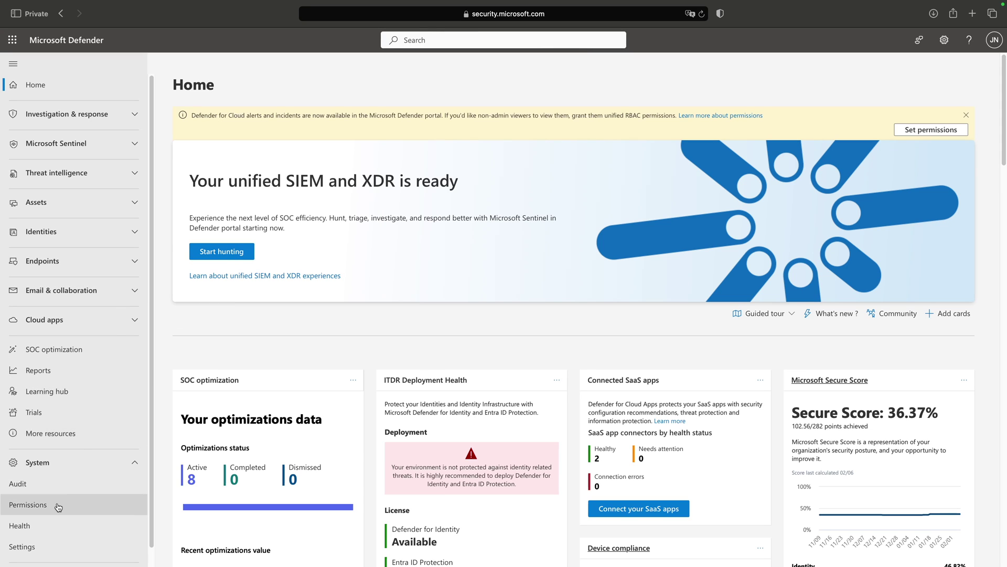
- Turn on the Deception advanced feature for endpoints, save preferences, and go to Deception rules
click(44, 546)
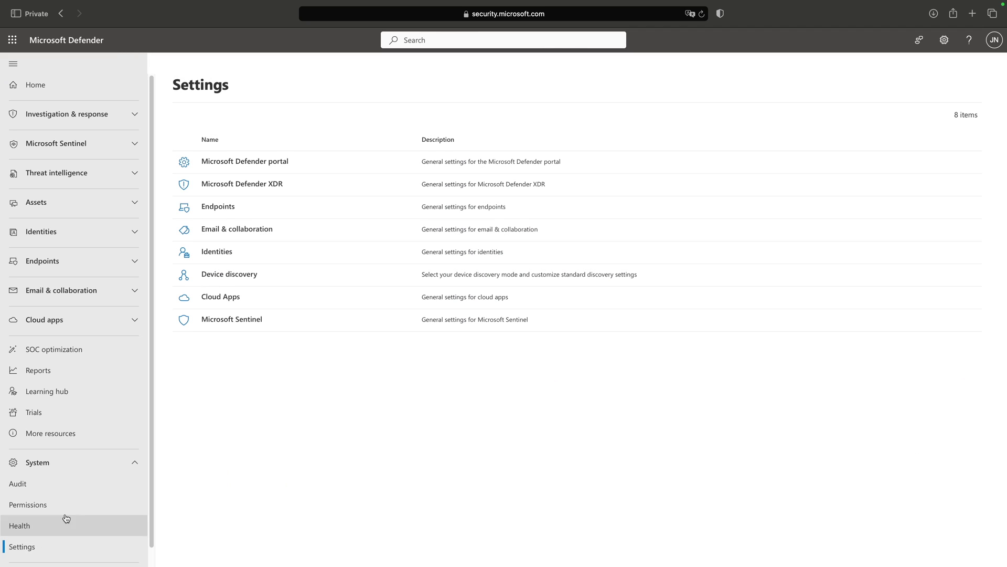
click(210, 208)
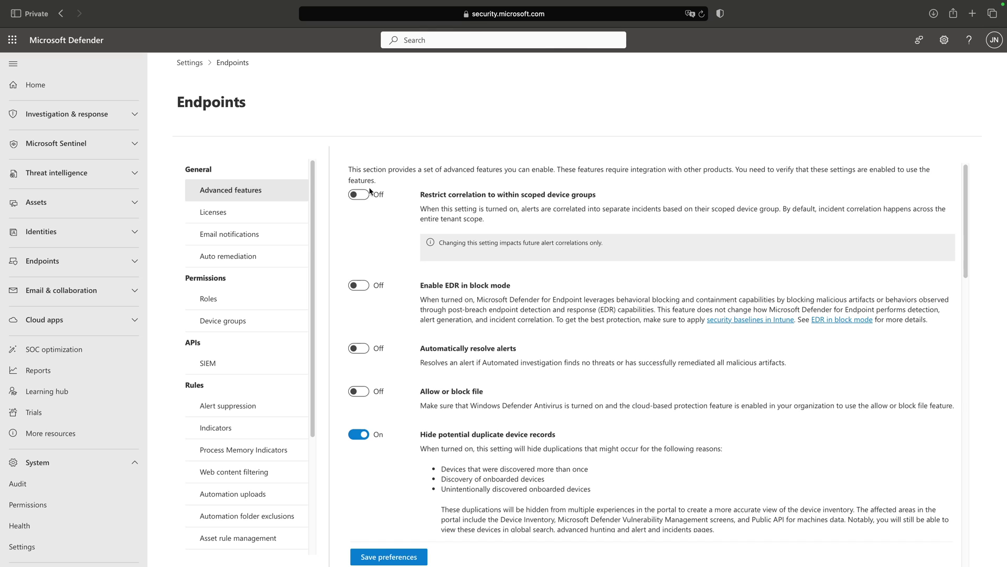
scroll(540, 281, down, 10)
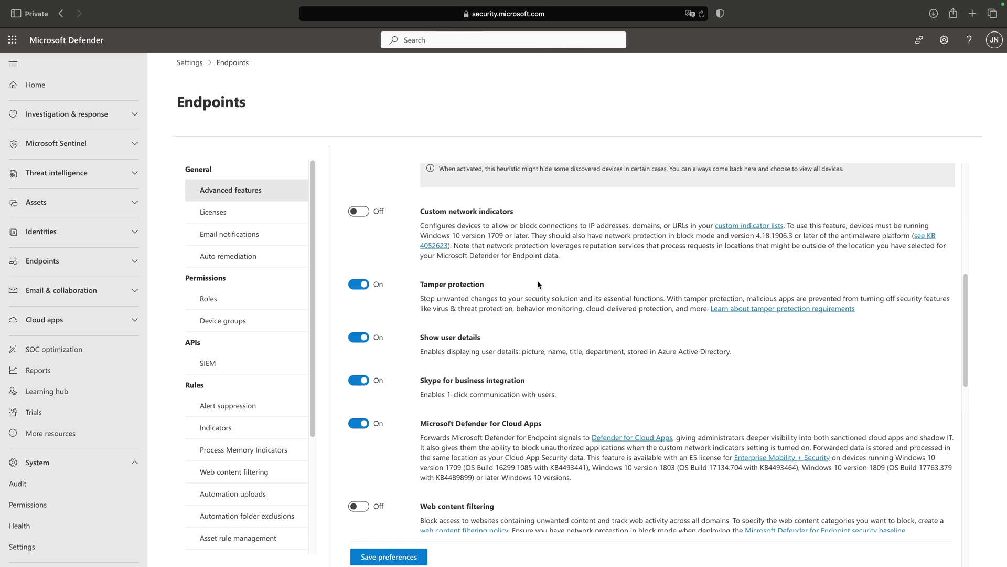
scroll(537, 283, down, 6)
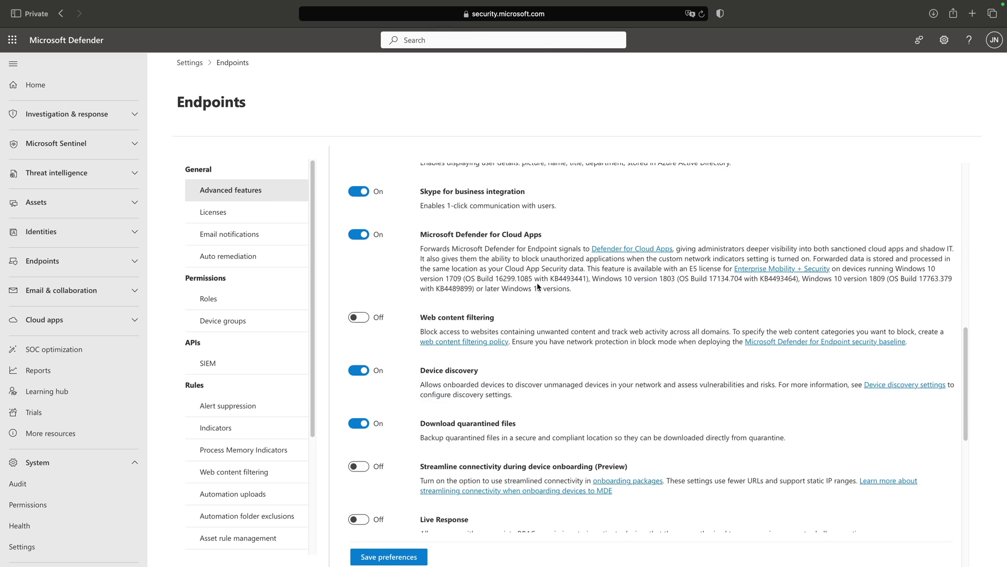
scroll(537, 284, down, 4)
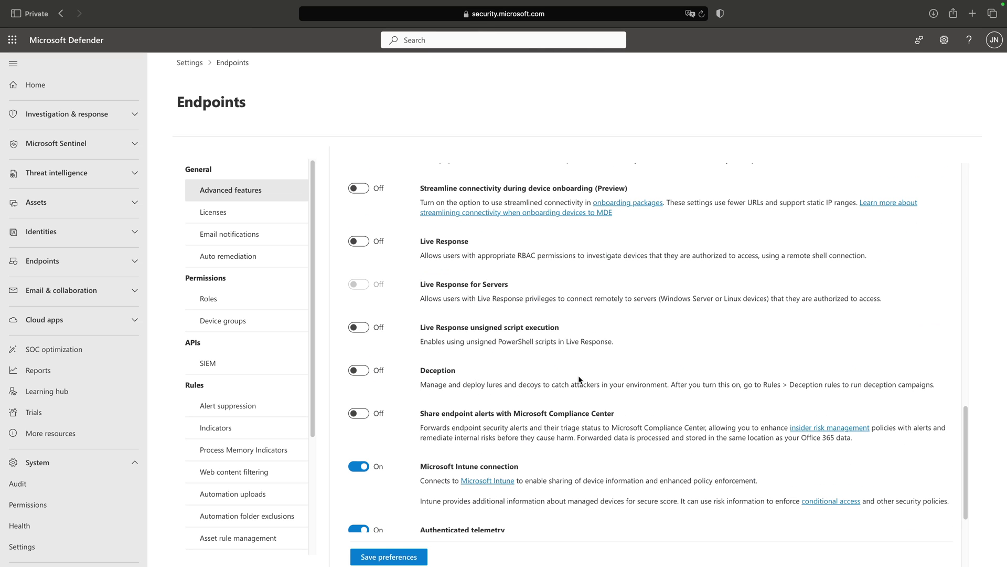
click(369, 371)
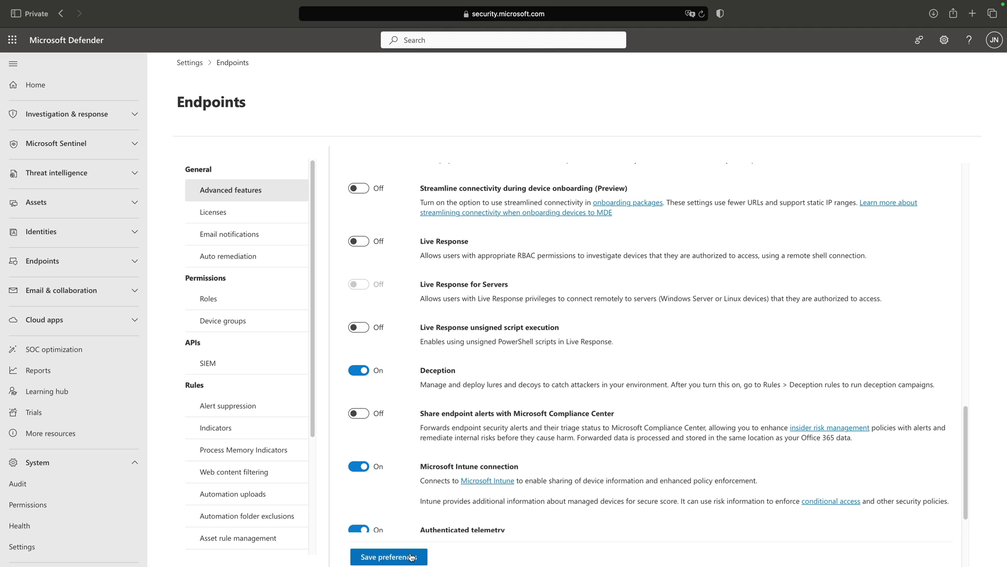
click(428, 557)
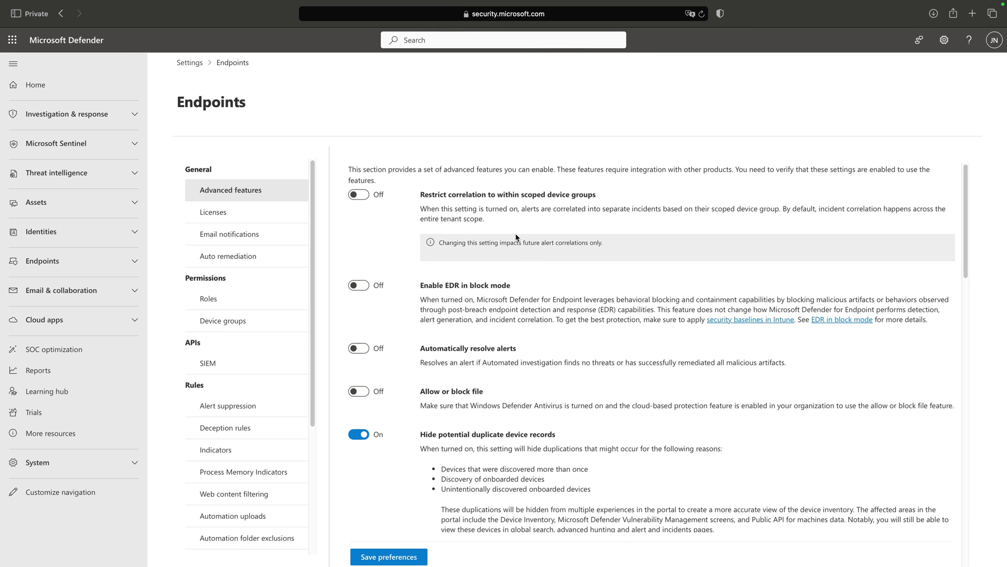
click(238, 428)
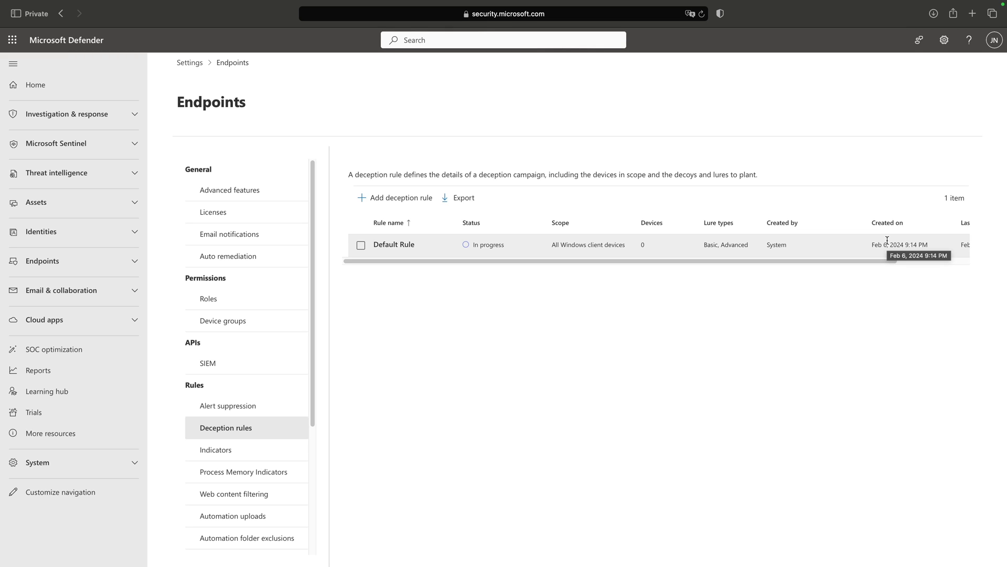
- Review the Default Rule's details panel and start editing the rule
click(426, 245)
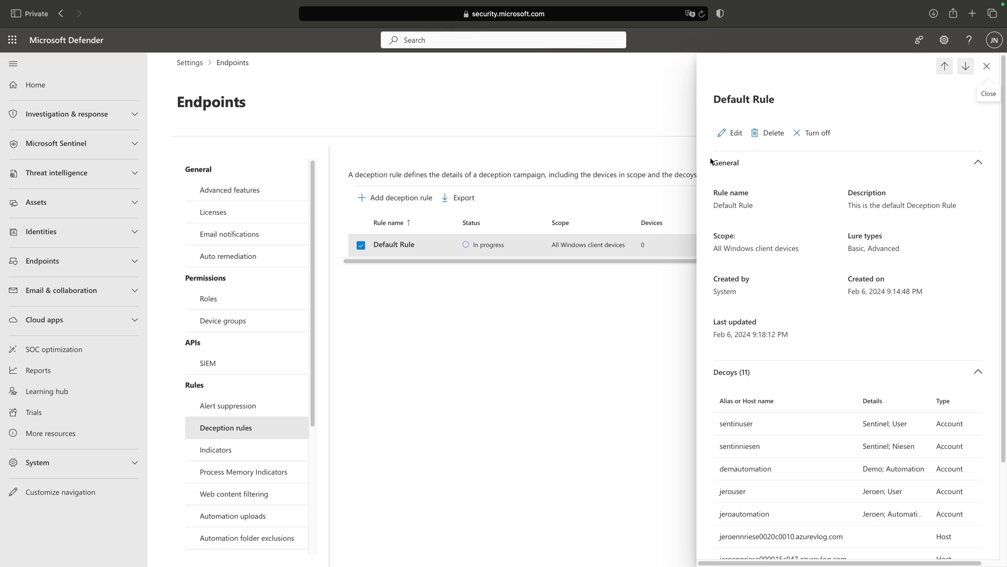
scroll(841, 263, down, 1)
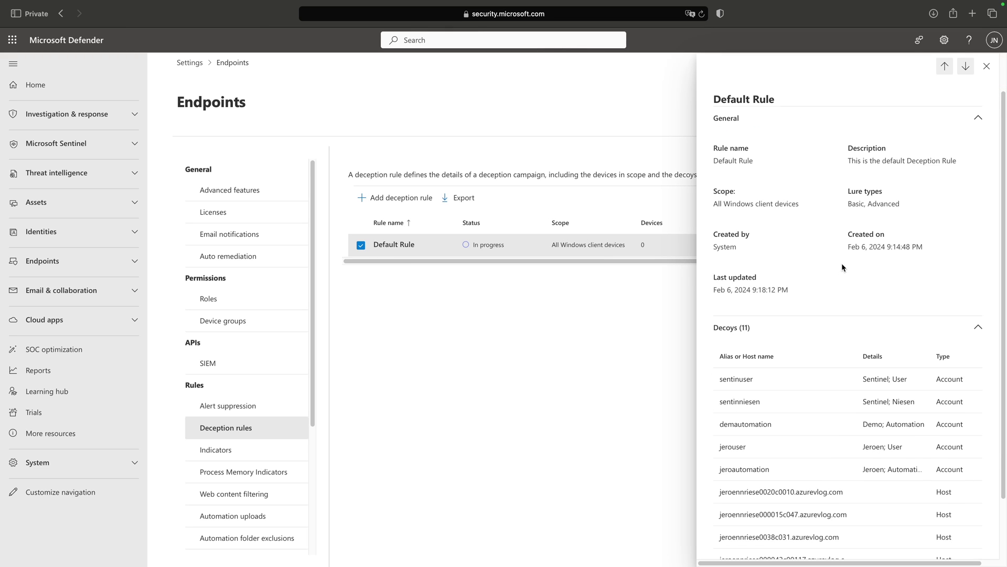
scroll(836, 265, down, 2)
scroll(837, 265, up, 3)
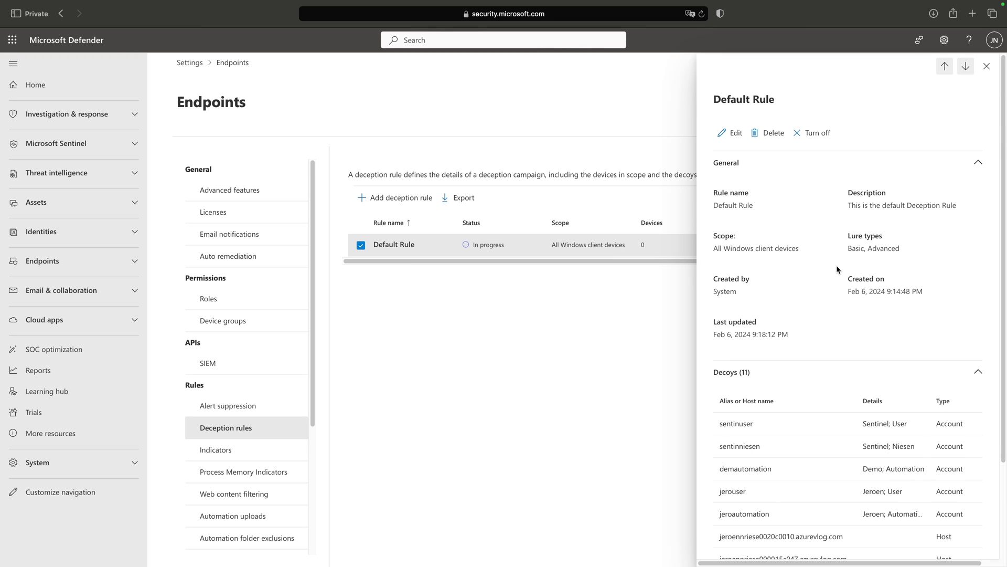
click(731, 133)
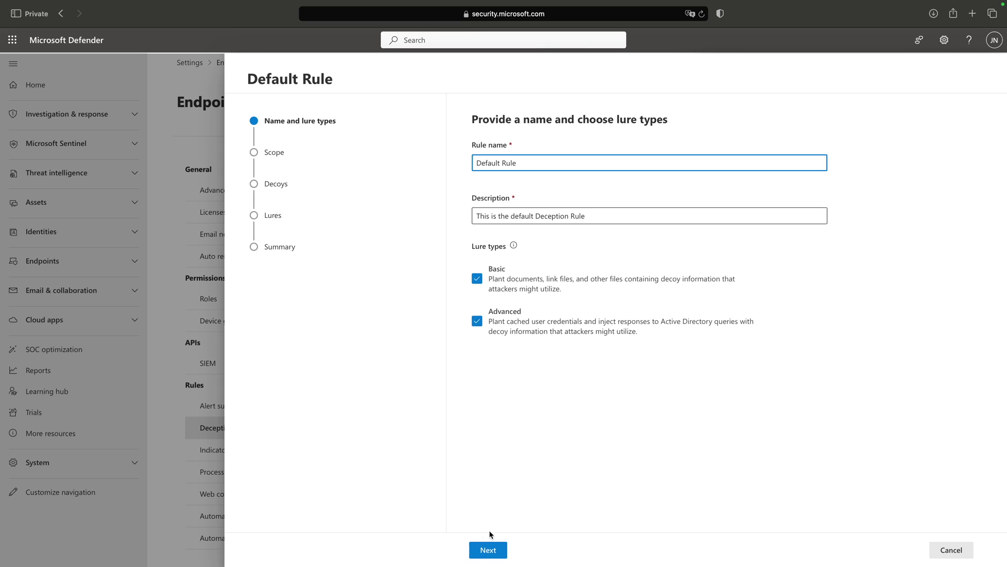
- Keep the Default Rule scoped to all Windows client devices and advance to the Decoys step
click(490, 549)
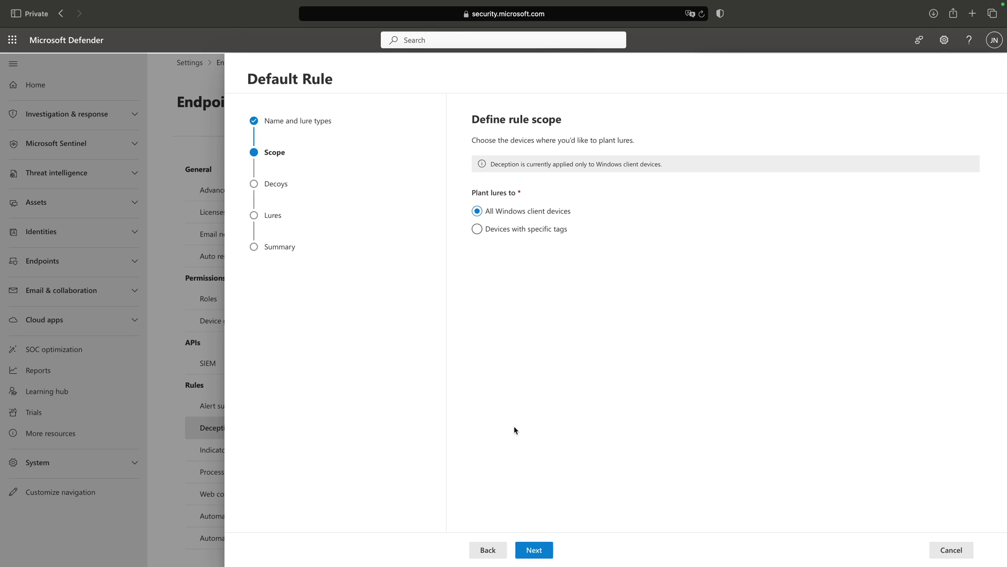
click(499, 231)
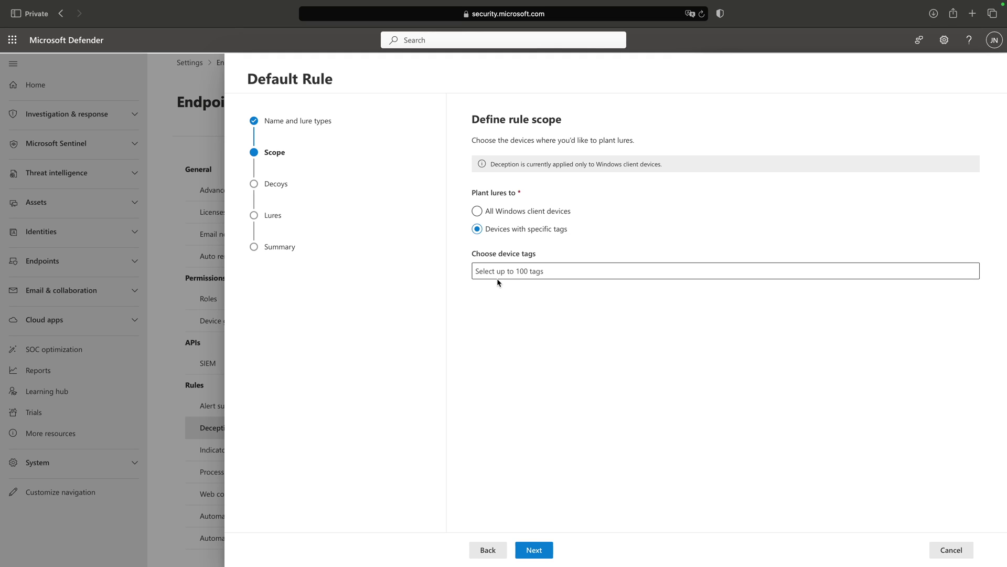
click(496, 214)
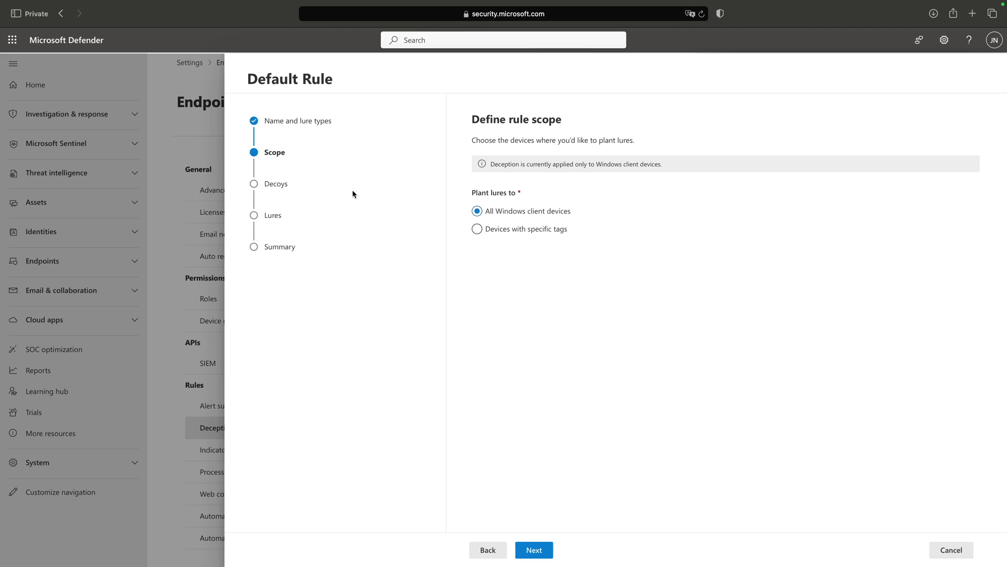
click(530, 550)
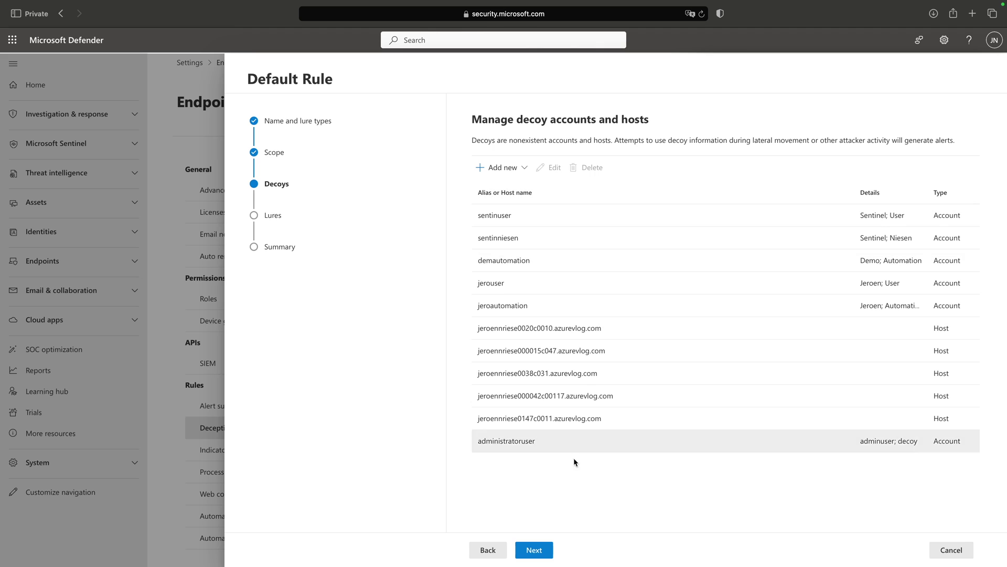
- Try custom lures, then keep autogenerated lures and advance to the rule's Summary
click(534, 550)
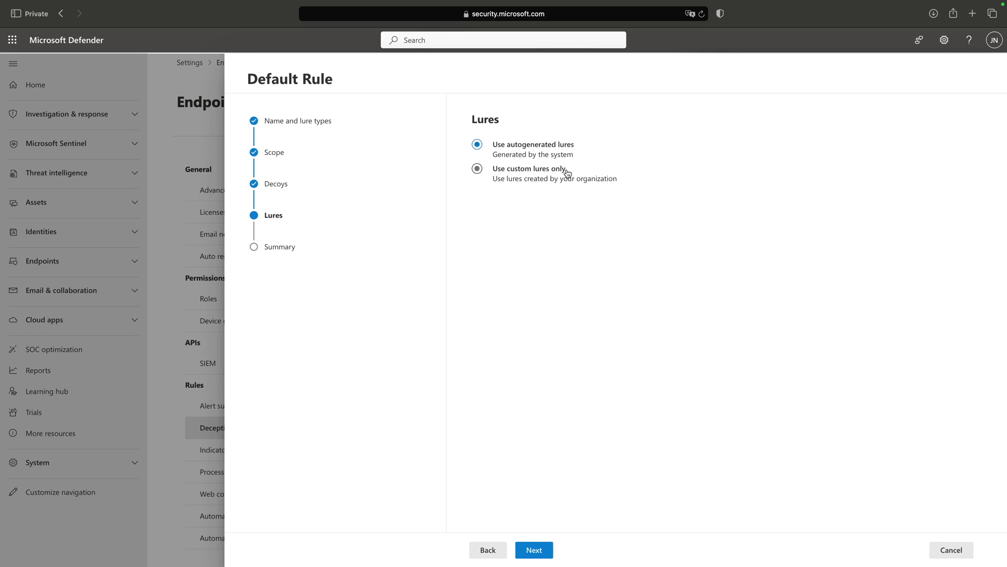
click(546, 172)
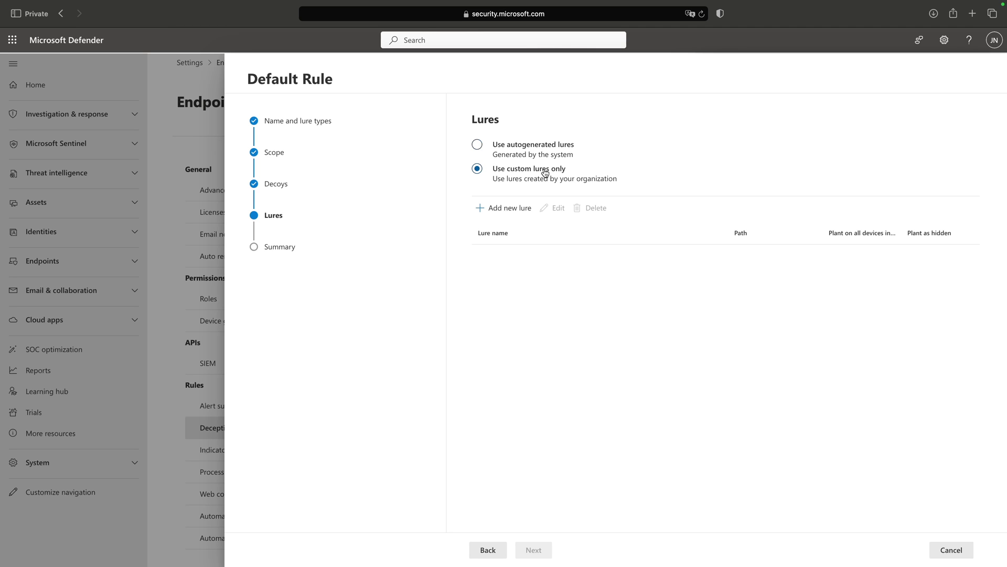
click(508, 210)
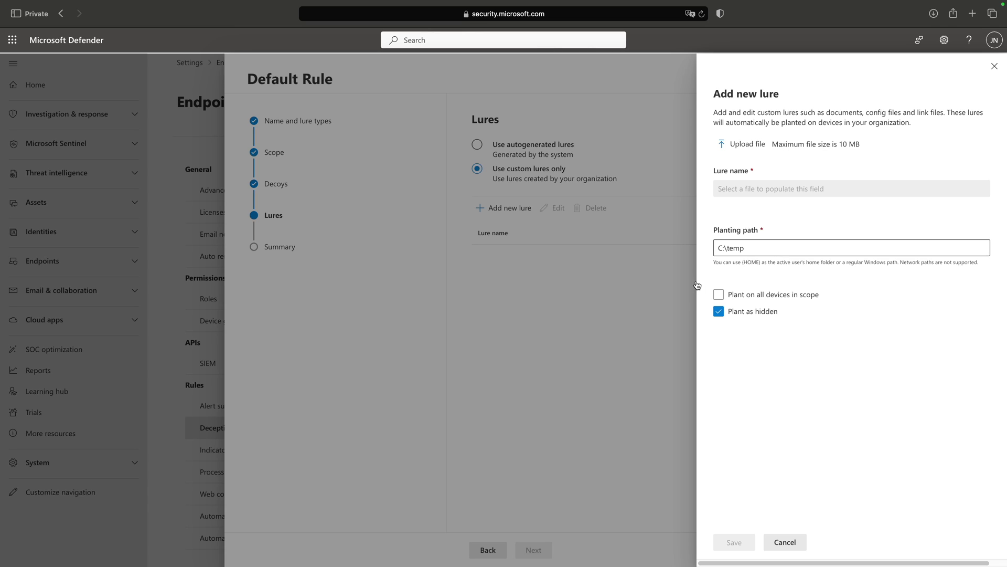
click(785, 543)
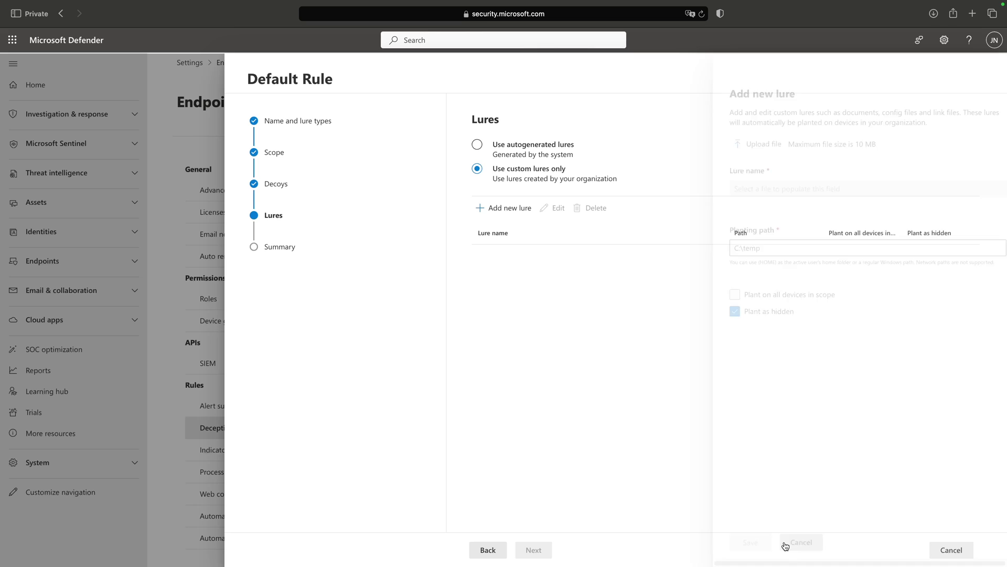
click(513, 152)
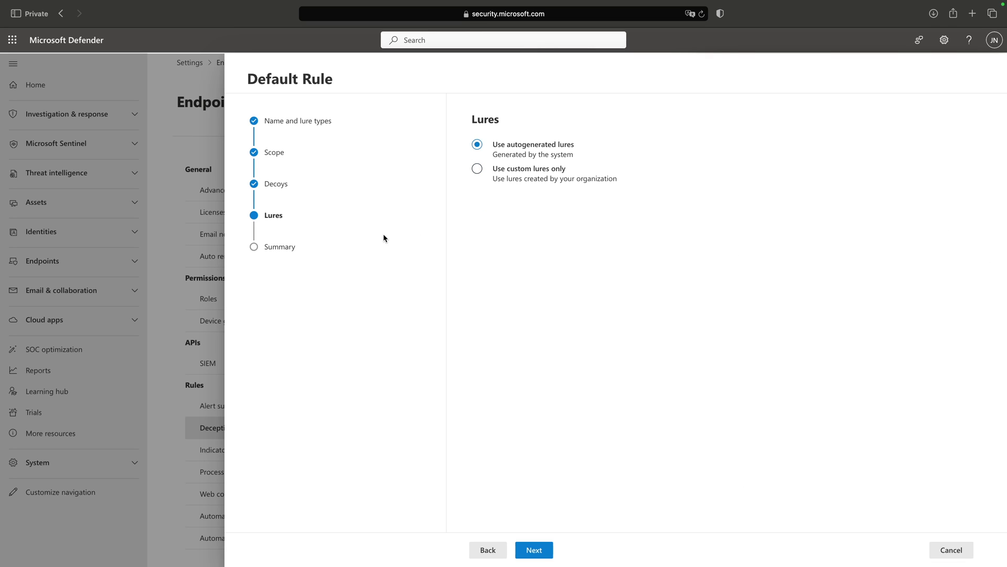
click(535, 548)
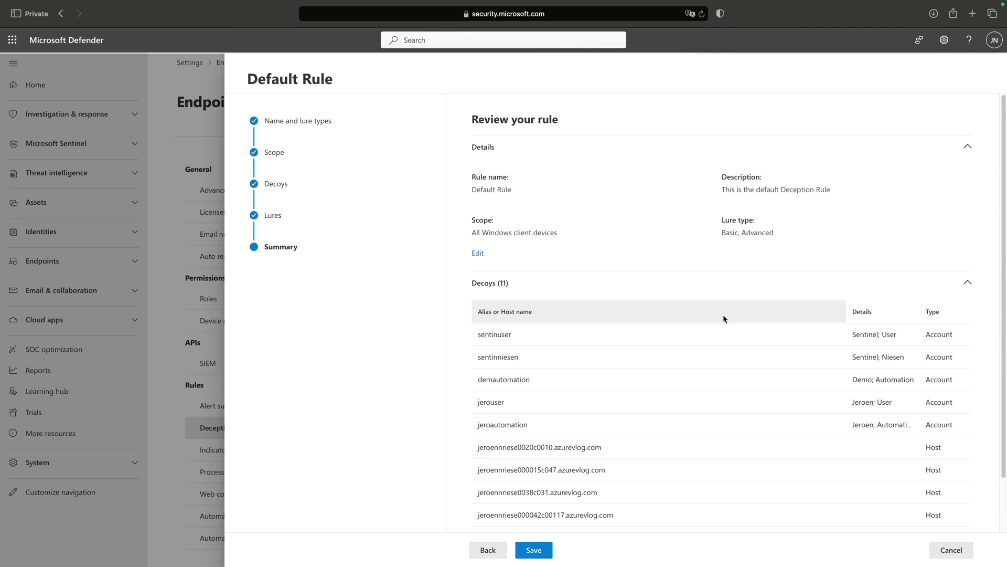
- Exit the rule wizard without saving and close the Default Rule details panel
scroll(726, 307, down, 2)
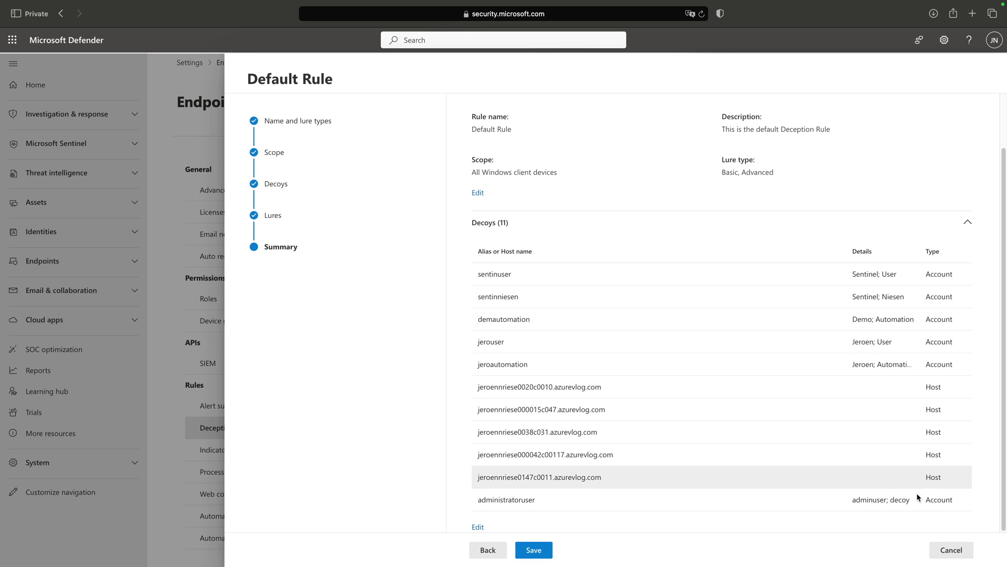
click(951, 550)
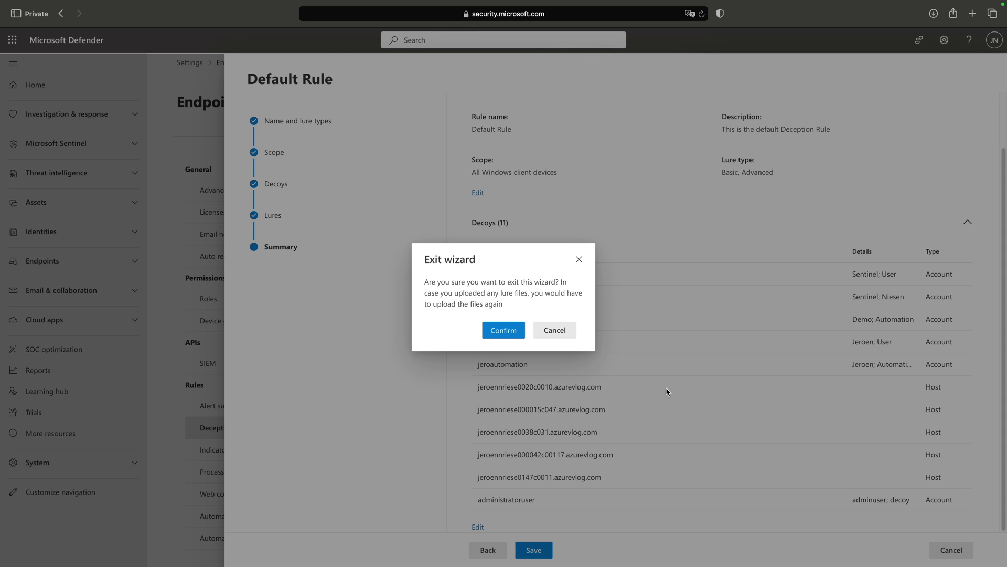
click(513, 333)
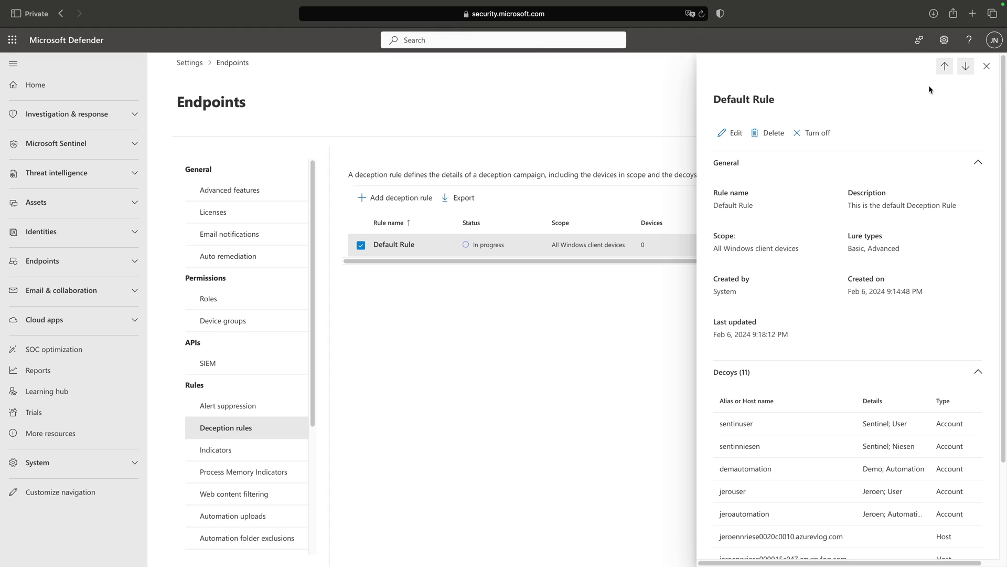
click(986, 65)
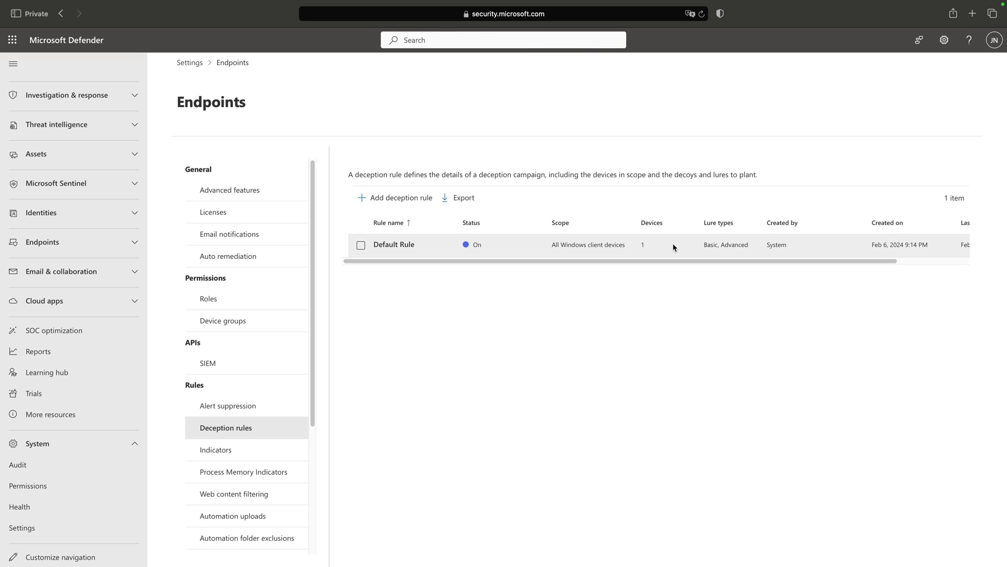
- Open the Default Rule row's details side panel from the Deception rules list
click(600, 239)
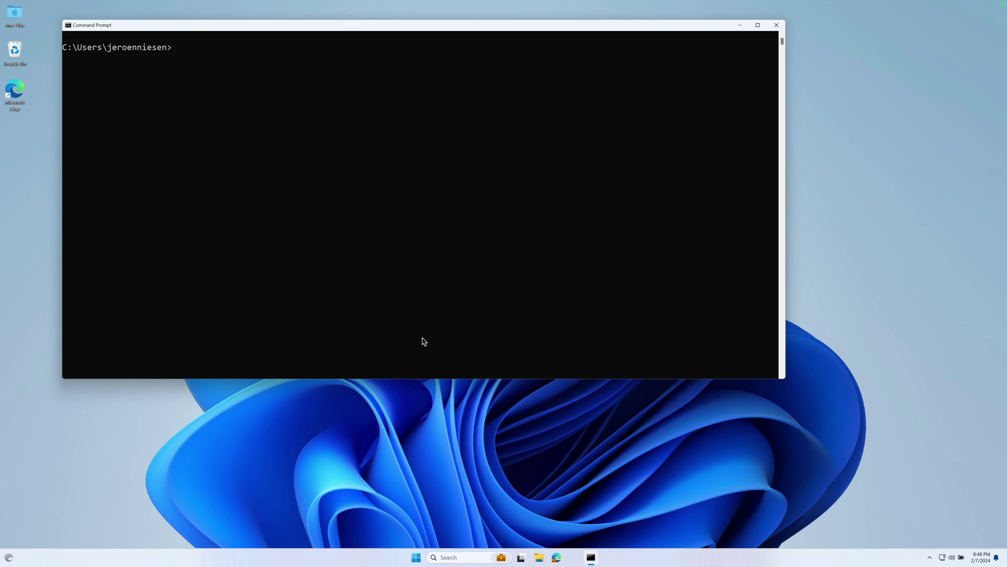
- Run ipconfig /displaydns and select the 0038c031 azurevlog.com decoy host entry
click(344, 198)
text(ipconfig /displaydns)
key(Return)
scroll(344, 200, up, 1)
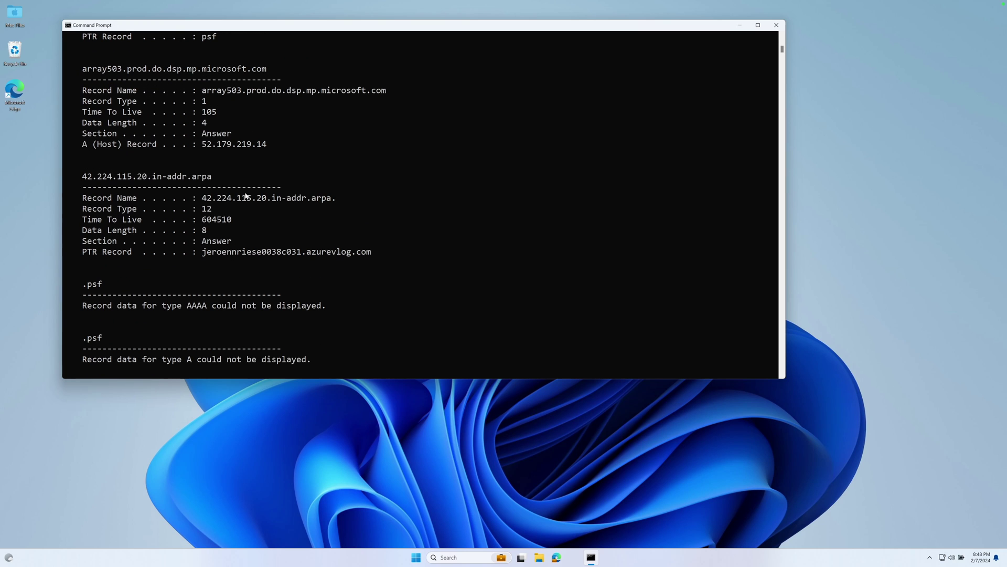
scroll(246, 184, up, 3)
scroll(243, 167, up, 11)
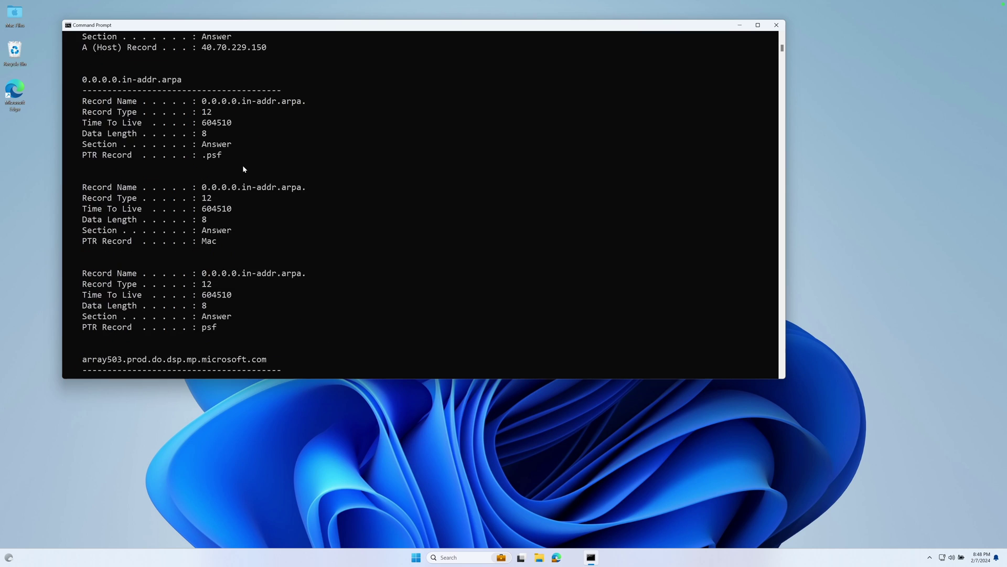
scroll(243, 171, up, 6)
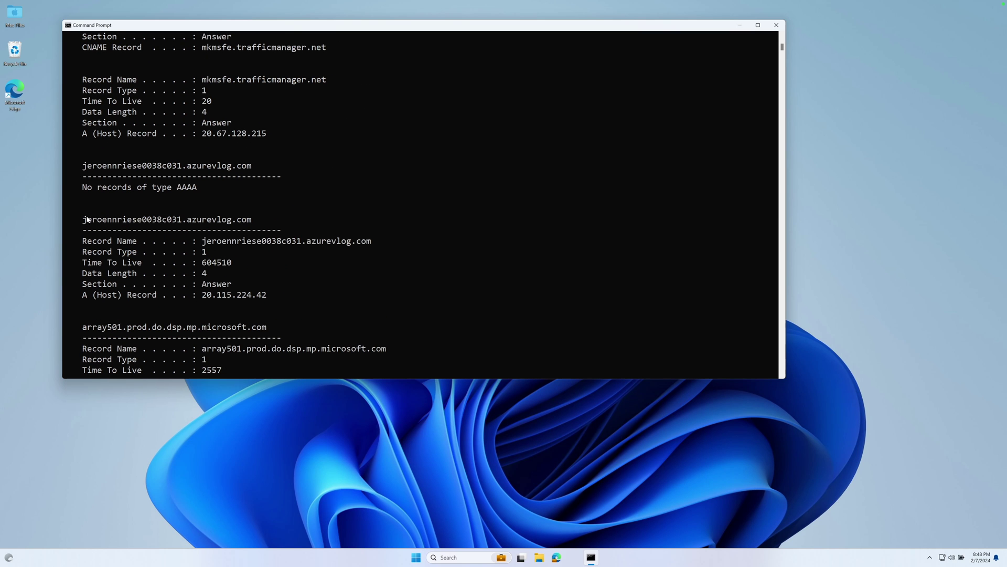
drag(84, 219, 241, 221)
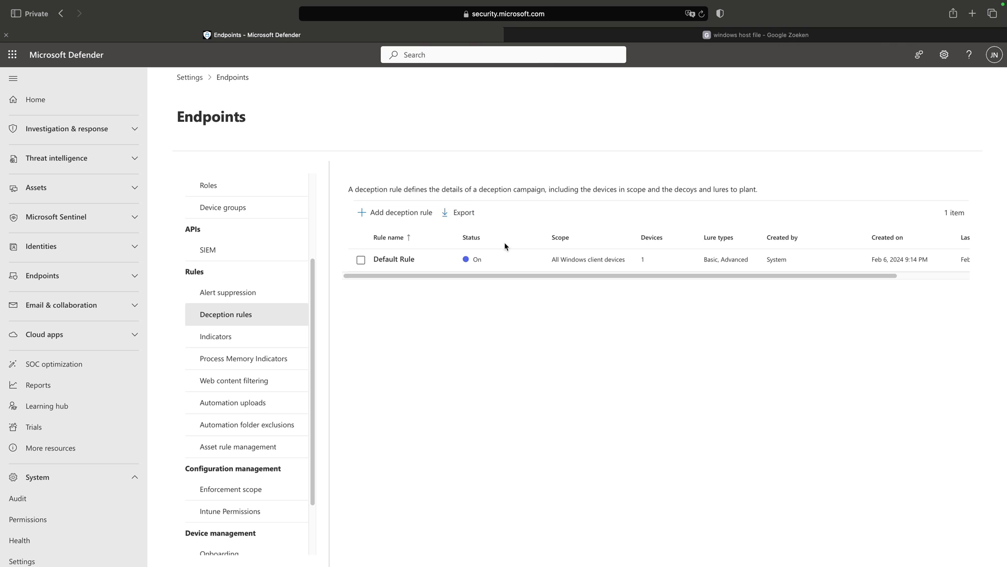
- Find the matching 0038c031 azurevlog.com host in the Default Rule's Decoys list
click(503, 261)
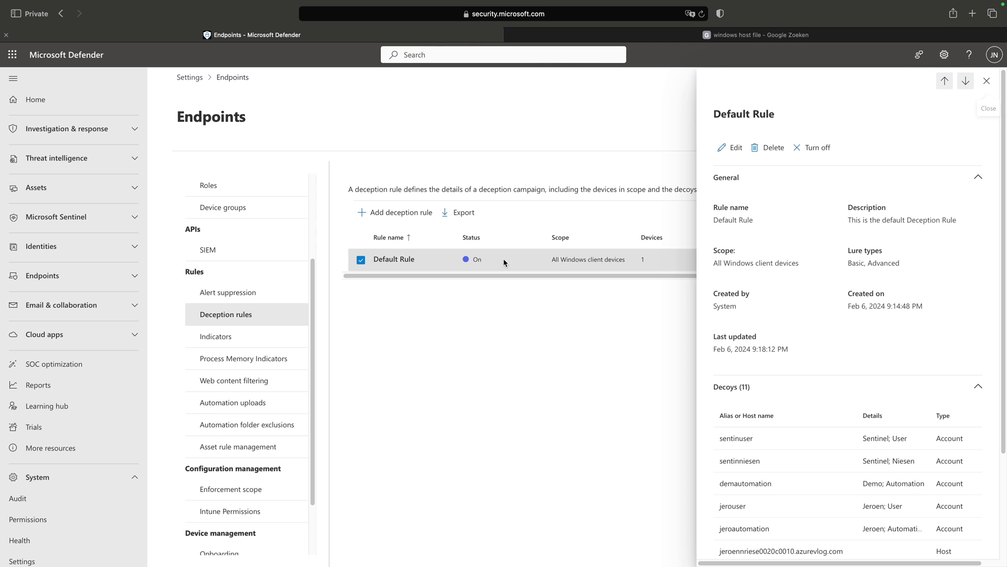
scroll(887, 455, down, 3)
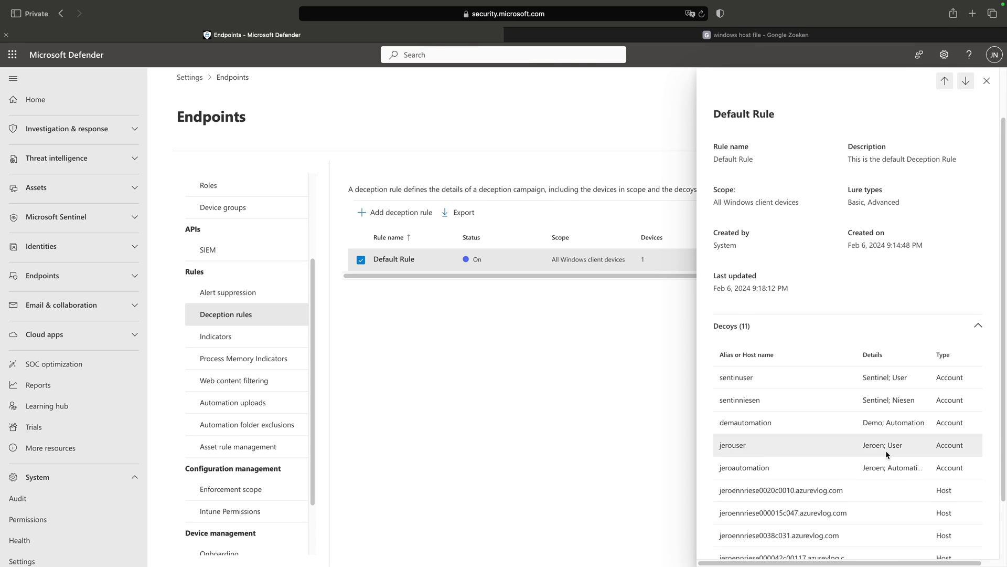
drag(782, 522, 792, 521)
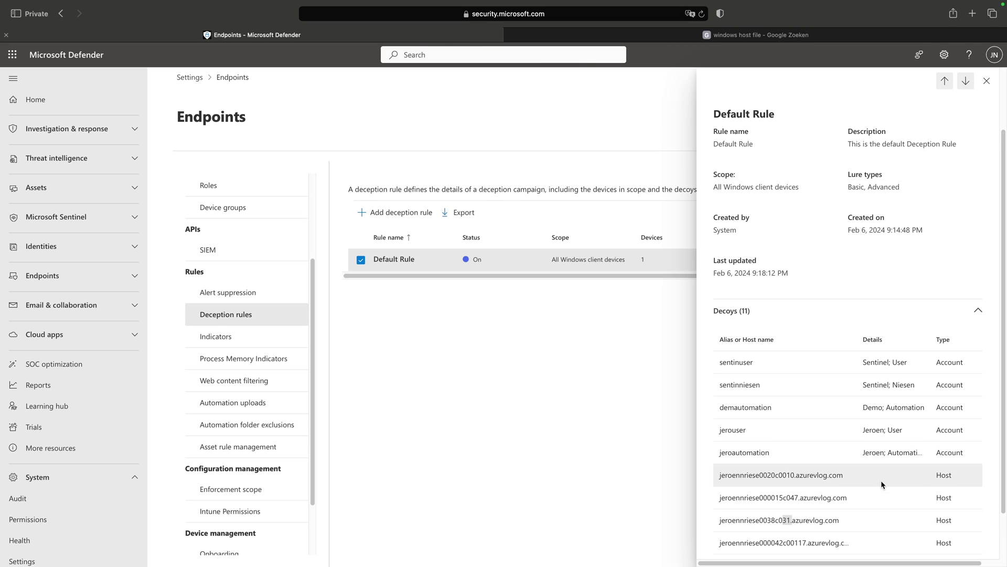
scroll(882, 482, down, 2)
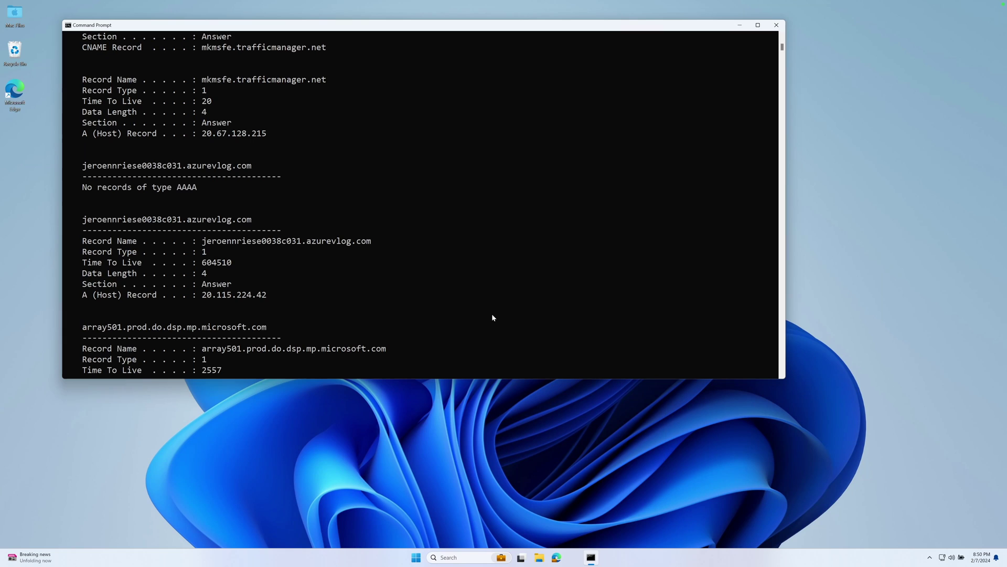
- Copy the decoy host name and connect to it in Remote Desktop Connection (mstsc)
drag(83, 218, 256, 221)
right_click(262, 226)
click(416, 559)
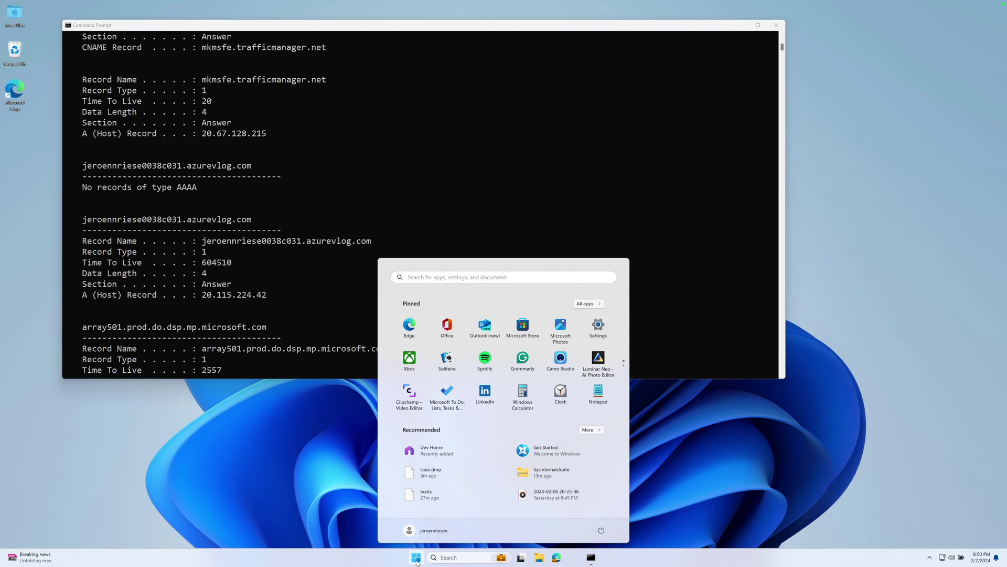
text(mstsc)
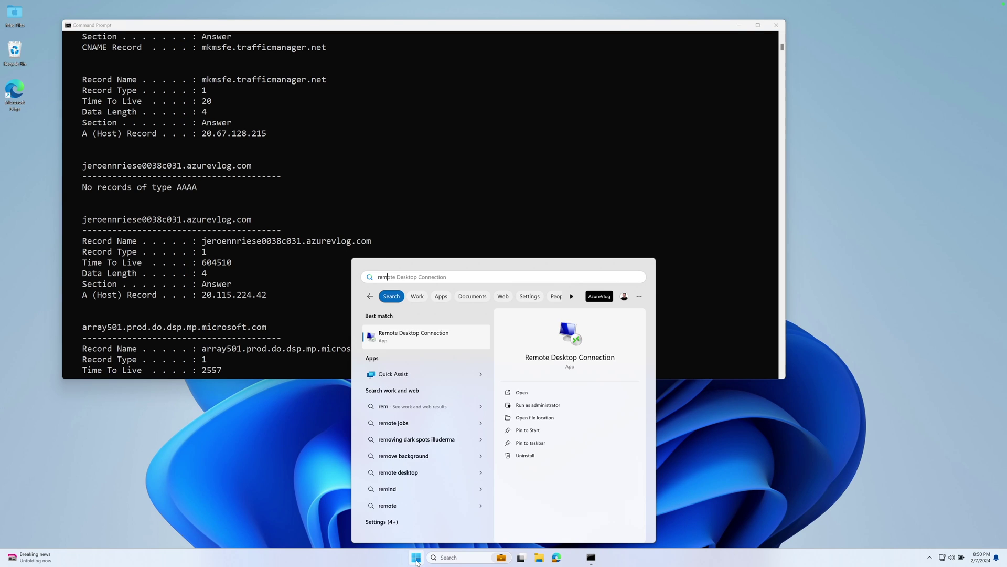
key(Return)
text(jeroennriese0038c031.azurevlog.com)
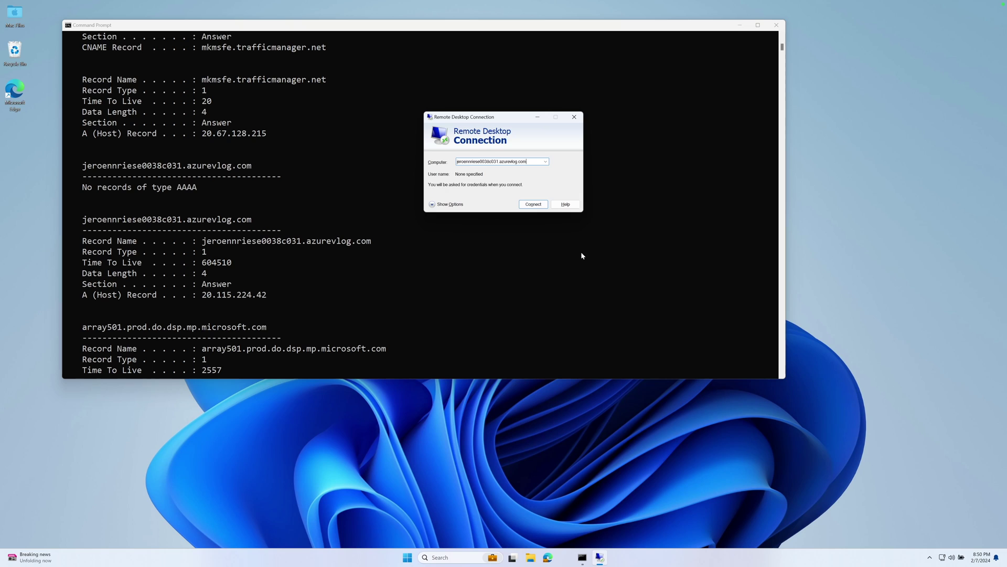
click(535, 206)
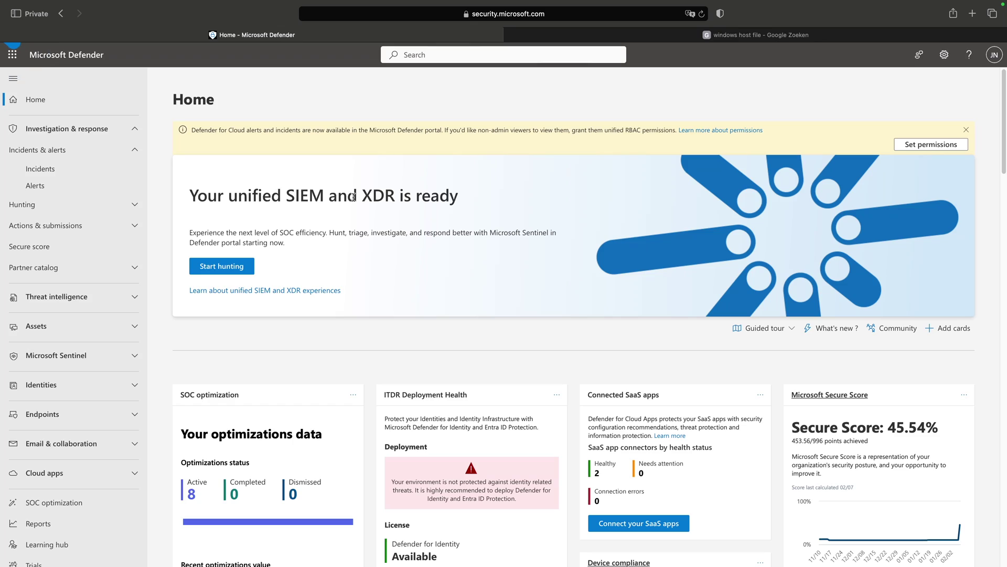
- Open 'Lateral movement incident on one endpoint' from the Incidents list
click(63, 170)
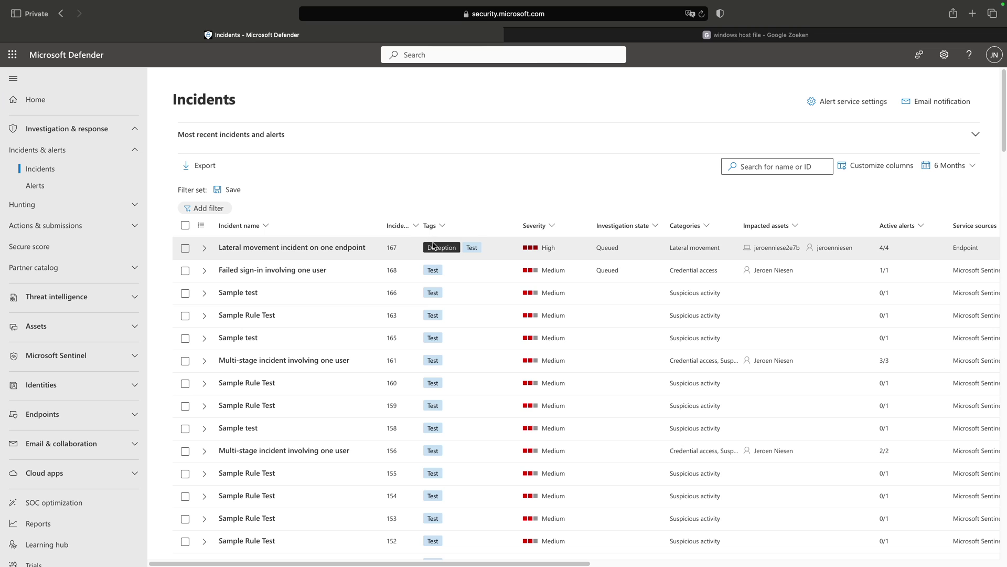
mouse_move(450, 252)
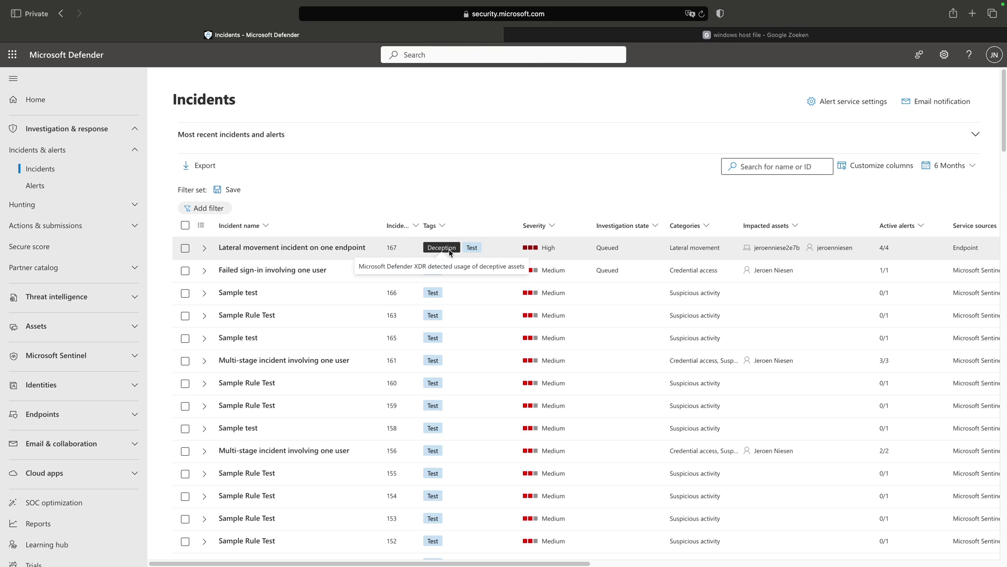
click(308, 248)
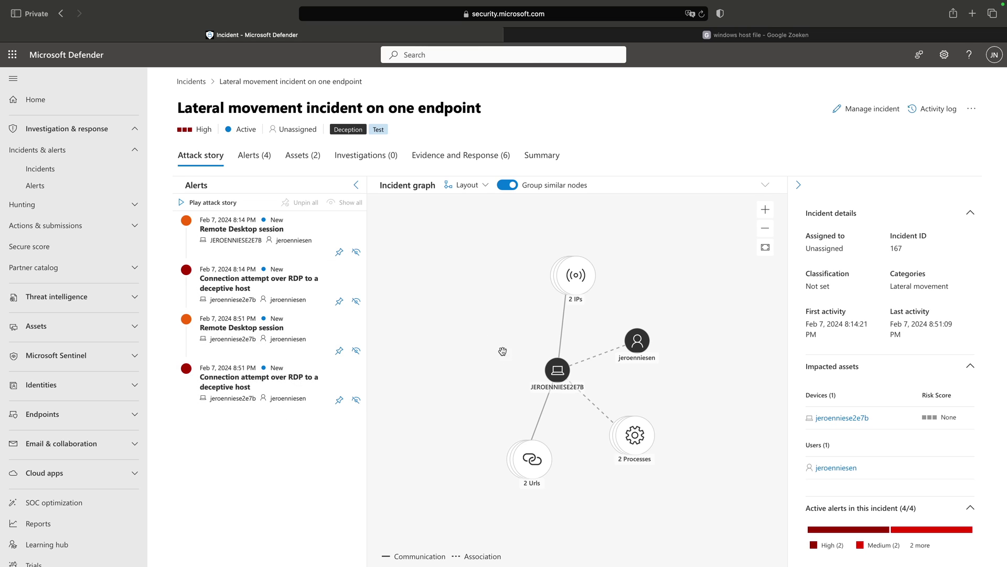
- List the incident's 2 decoy URLs from the graph, then open the first Remote Desktop session alert
click(530, 458)
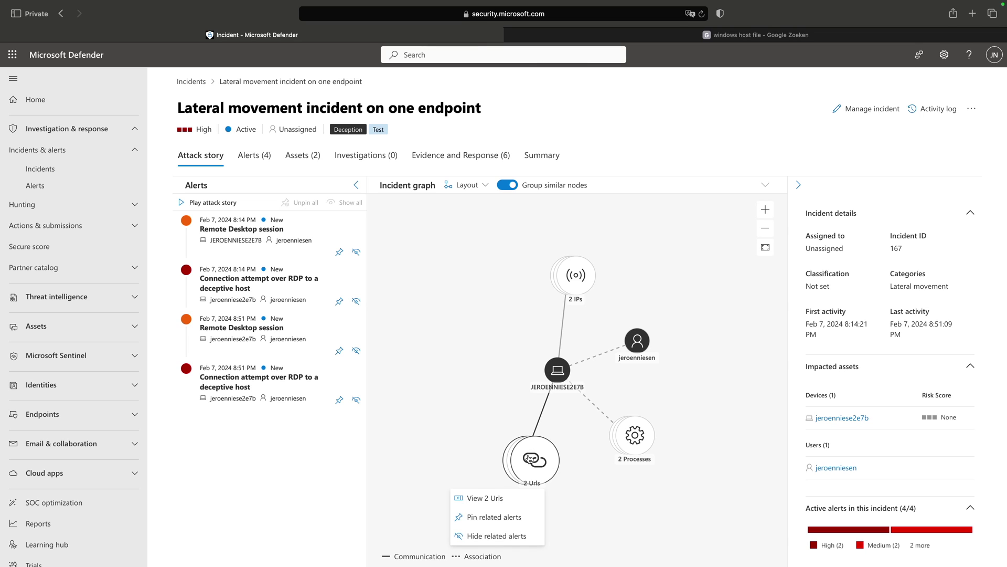
click(498, 496)
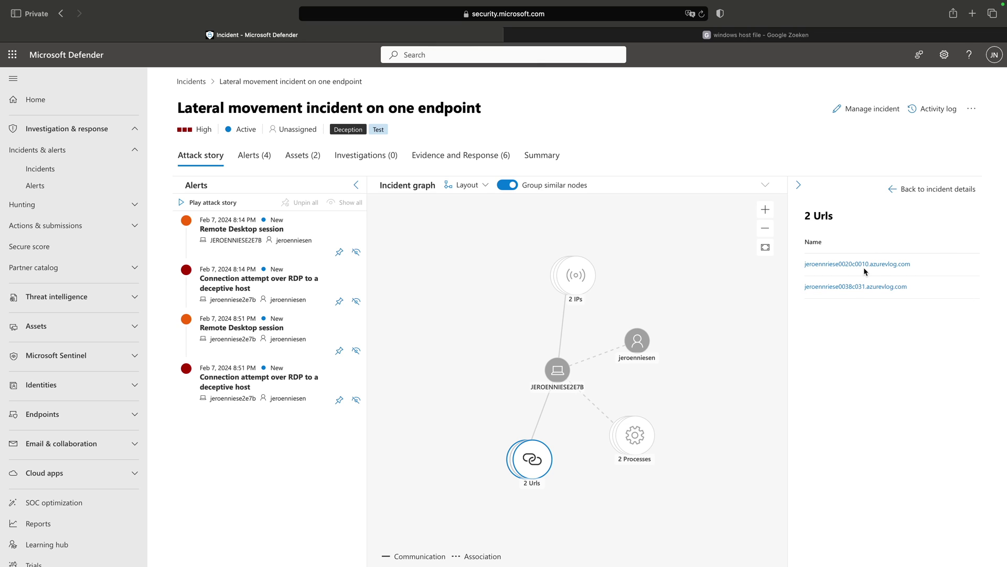
click(533, 269)
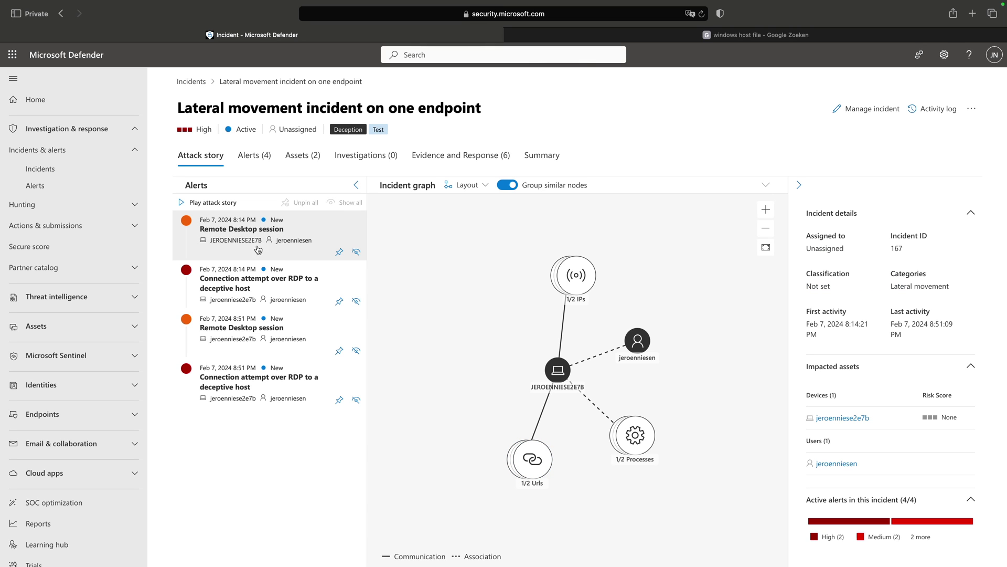
click(226, 236)
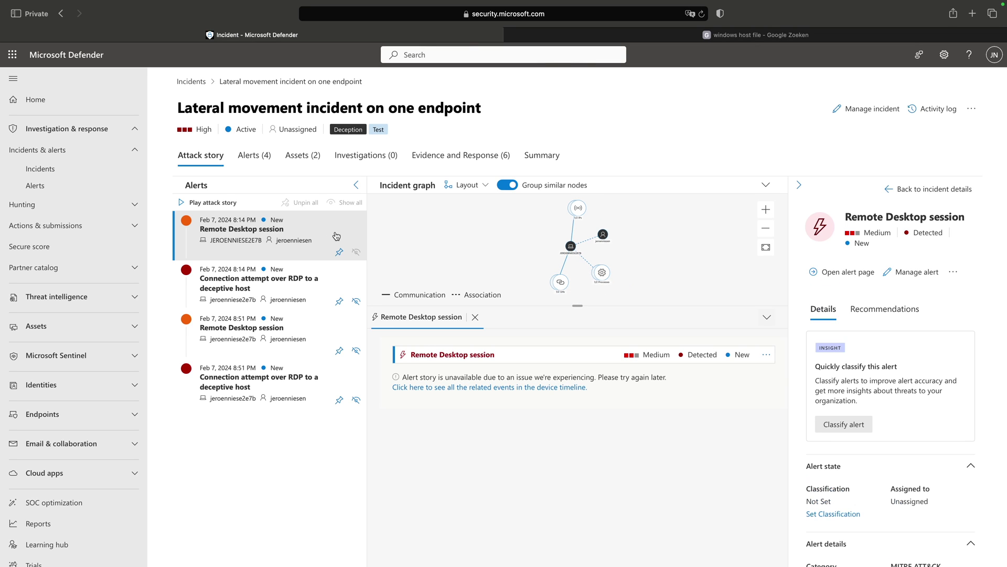
- From Assets, open the impacted device's page and scroll its Timeline to the 'Connection attempt over RDP to a deceptive host' event
click(298, 157)
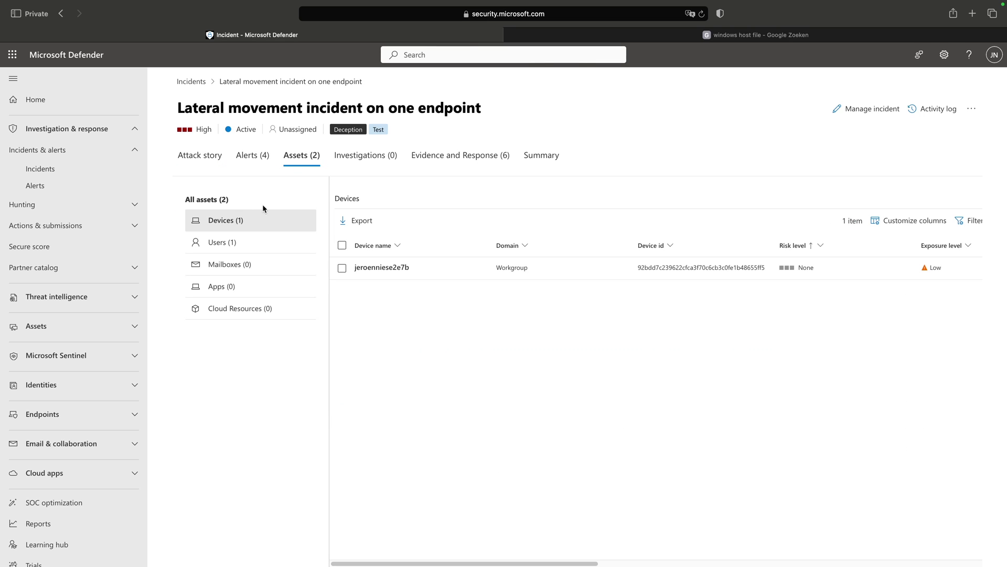
click(384, 270)
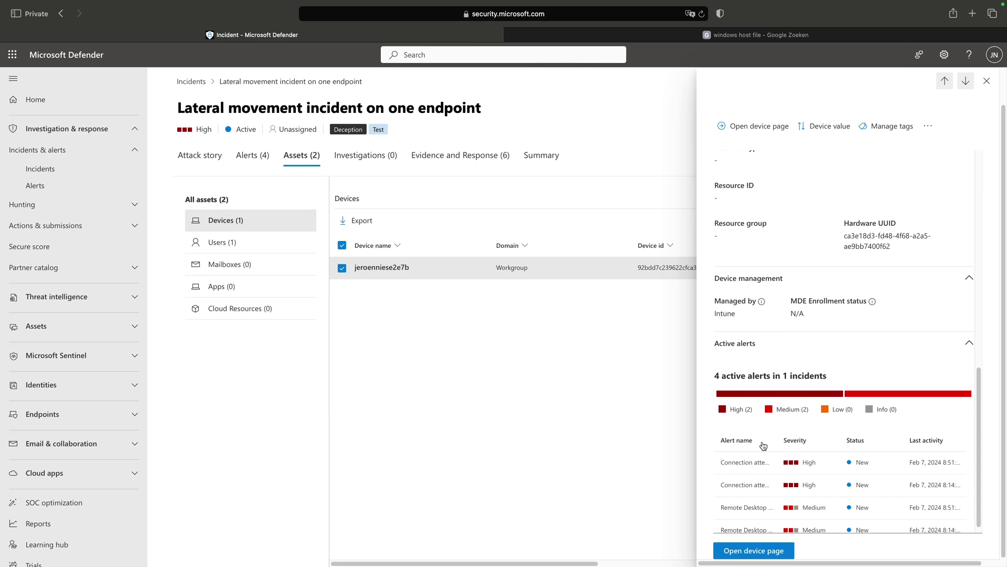
click(754, 550)
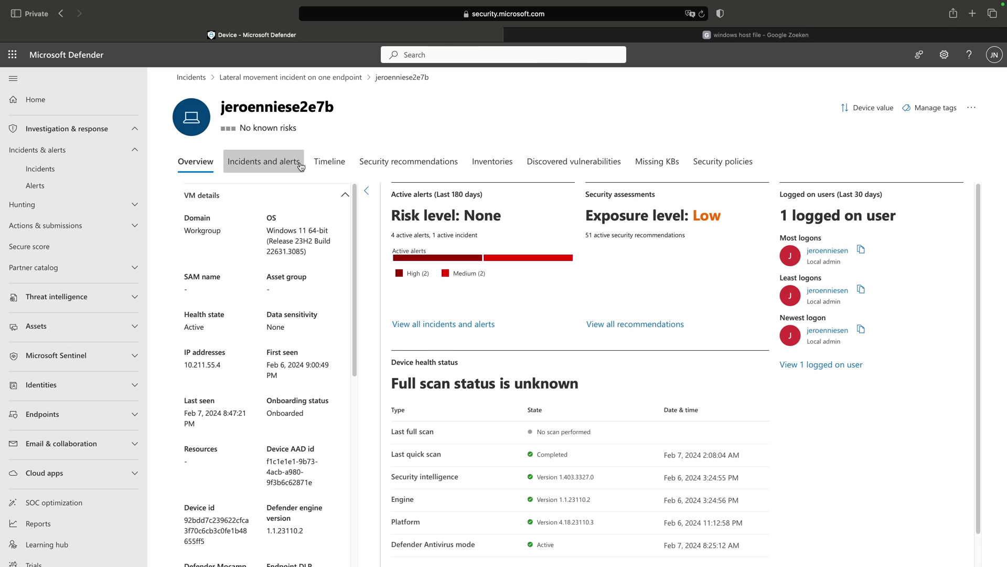
click(323, 165)
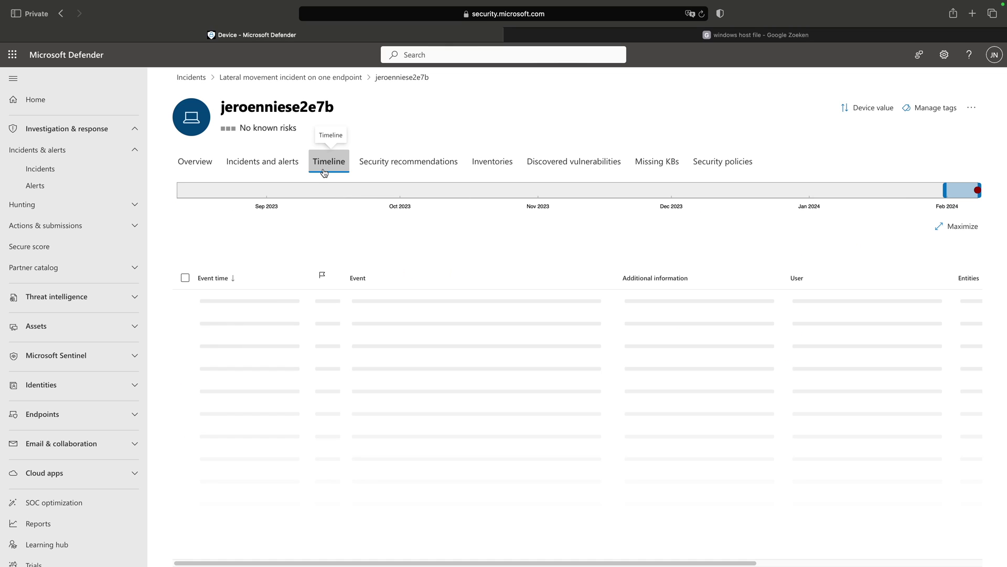
scroll(425, 377, down, 1)
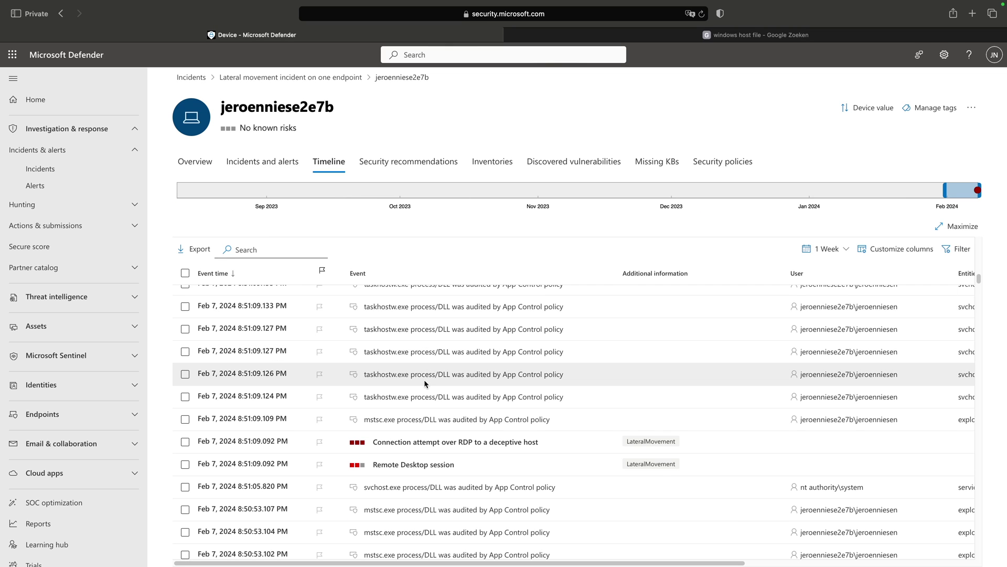